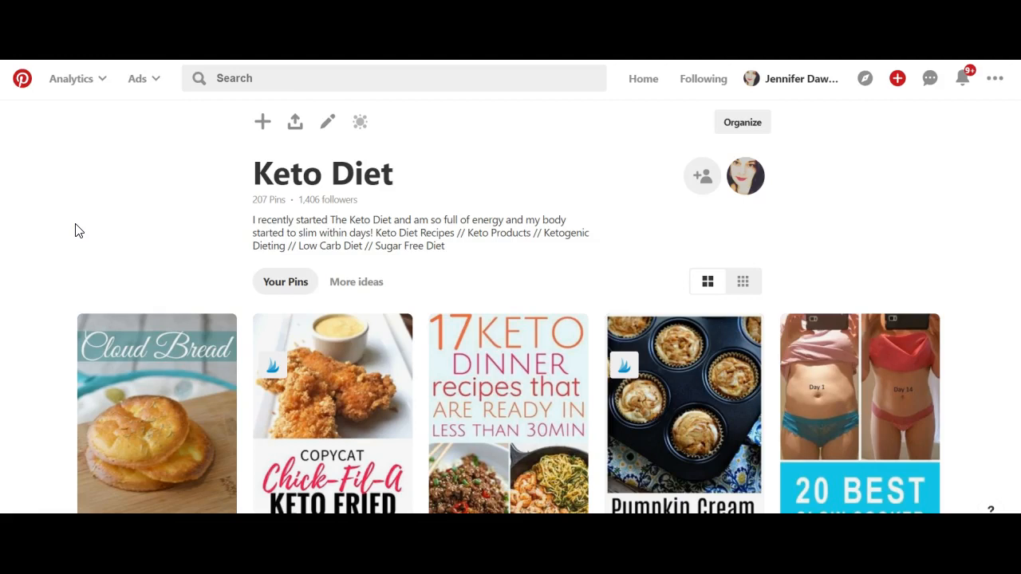
Step: Switch to Tailwind's Board Lists page in the Publisher section and look through the existing board lists
{"action": "left_click", "coordinate": [71, 223]}
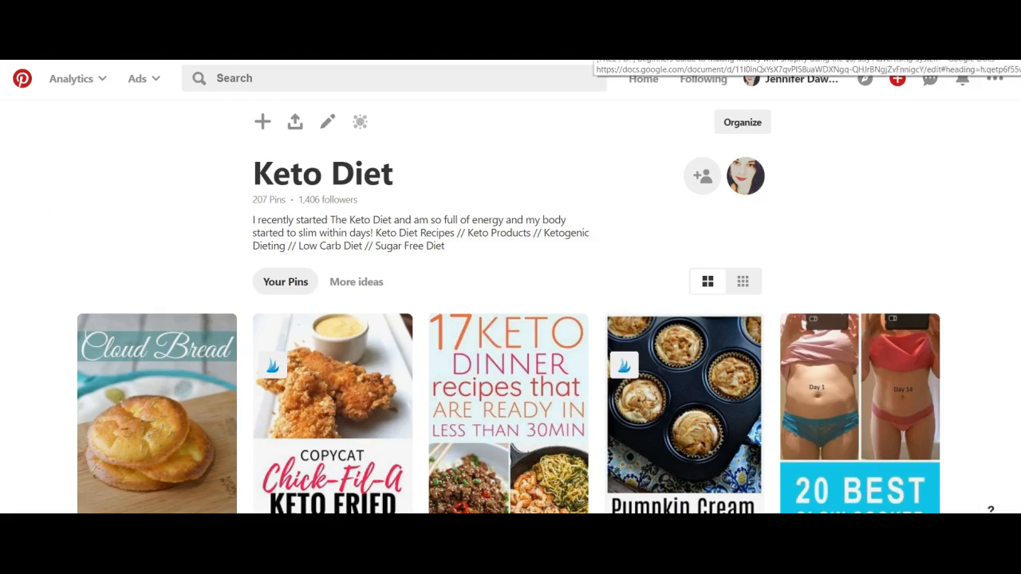
{"action": "key", "text": "ctrl+Tab"}
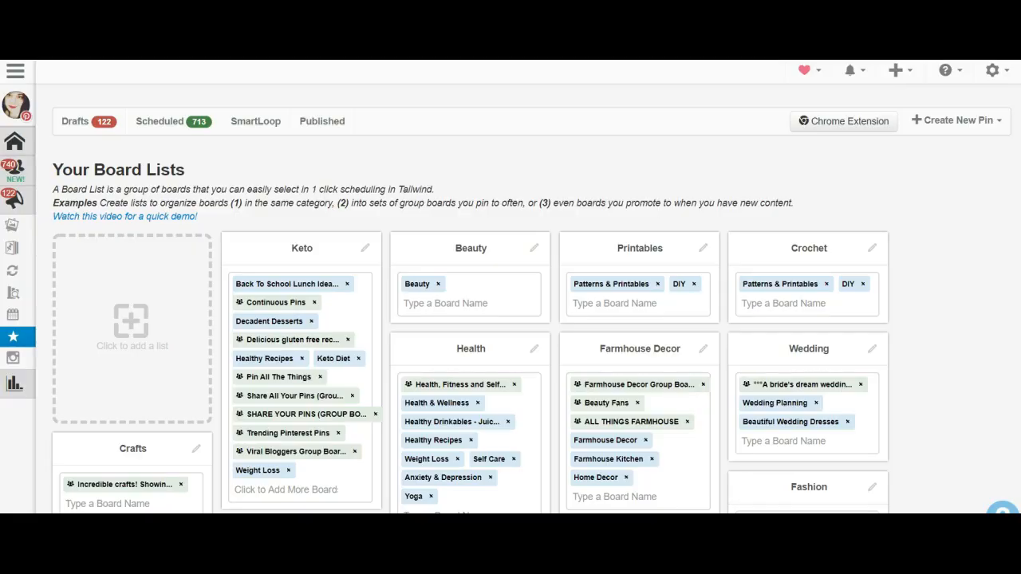
{"action": "mouse_move", "coordinate": [95, 149]}
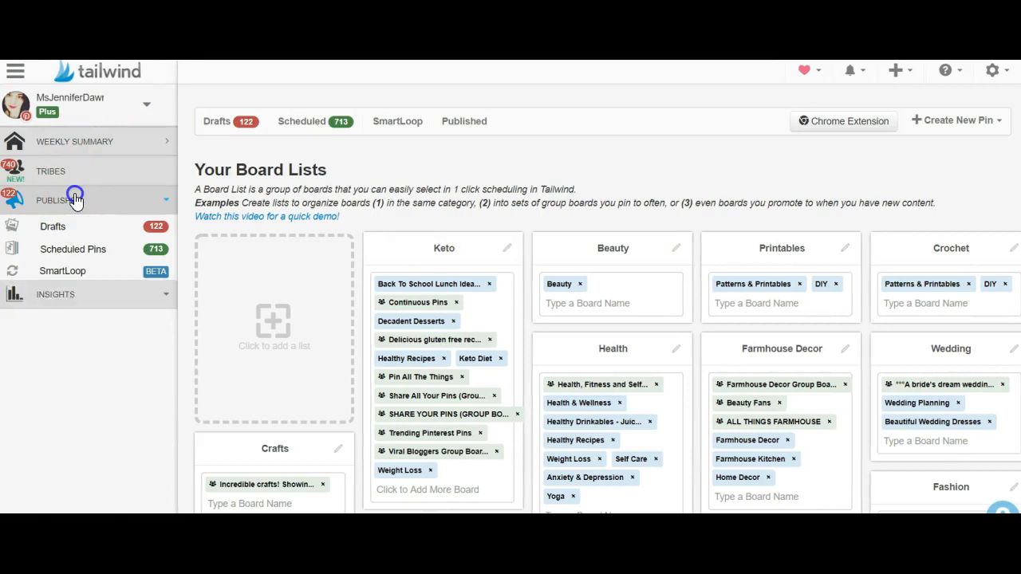
{"action": "mouse_move", "coordinate": [91, 205]}
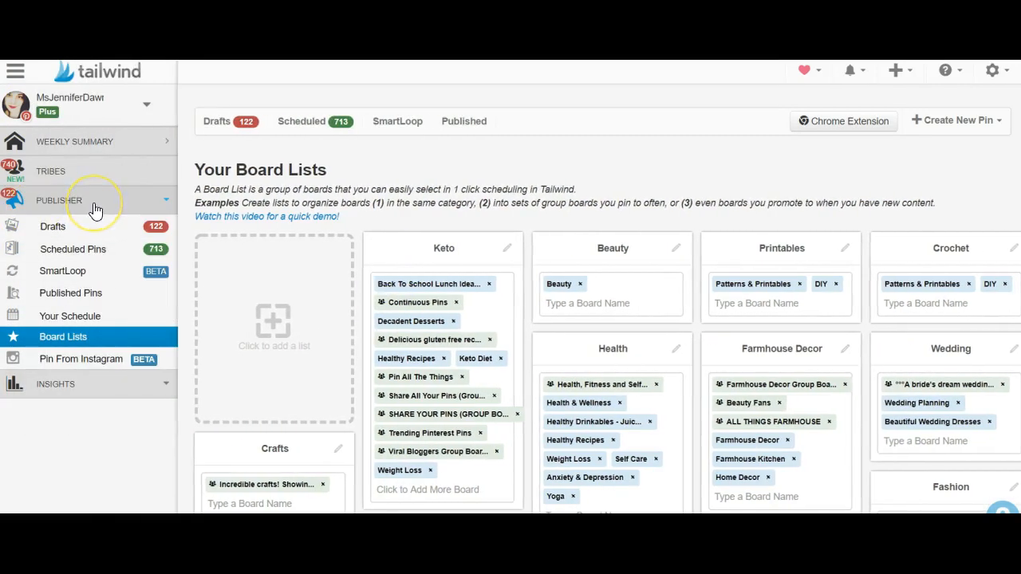
{"action": "left_click", "coordinate": [115, 207]}
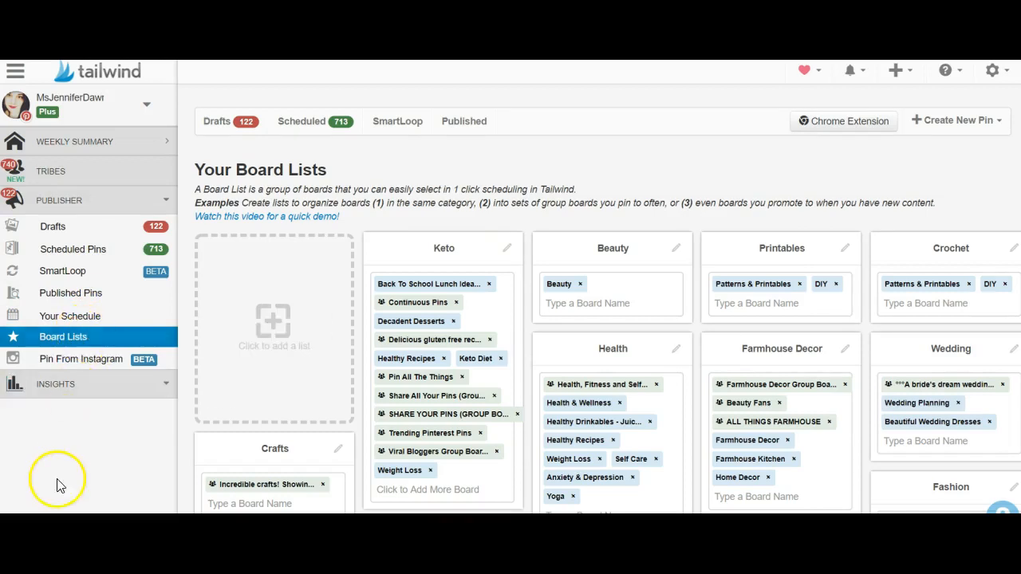
{"action": "left_click", "coordinate": [1006, 126]}
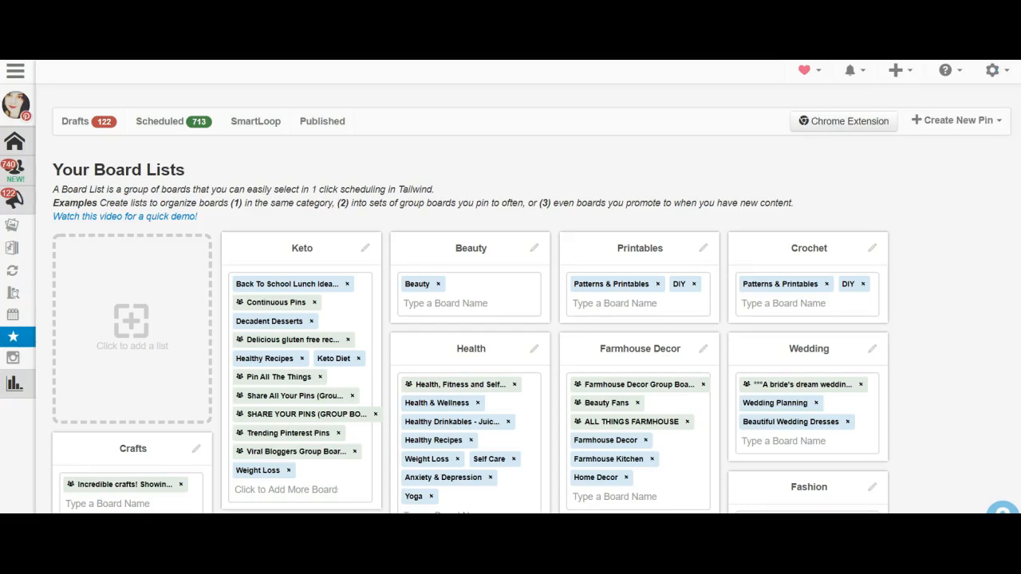
{"action": "scroll", "coordinate": [531, 298], "scroll_direction": "down", "scroll_amount": 4}
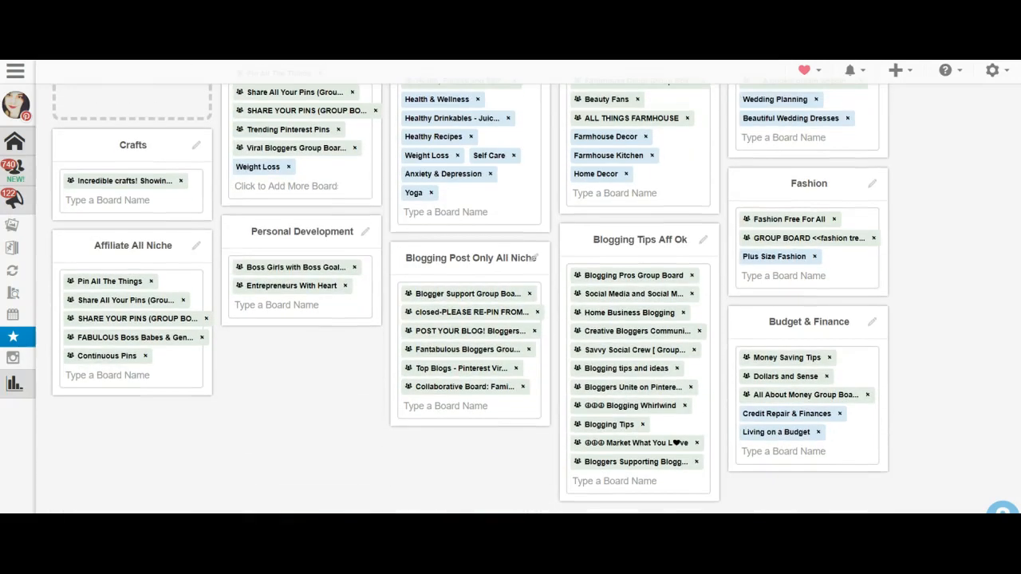
{"action": "scroll", "coordinate": [471, 292], "scroll_direction": "up", "scroll_amount": 1}
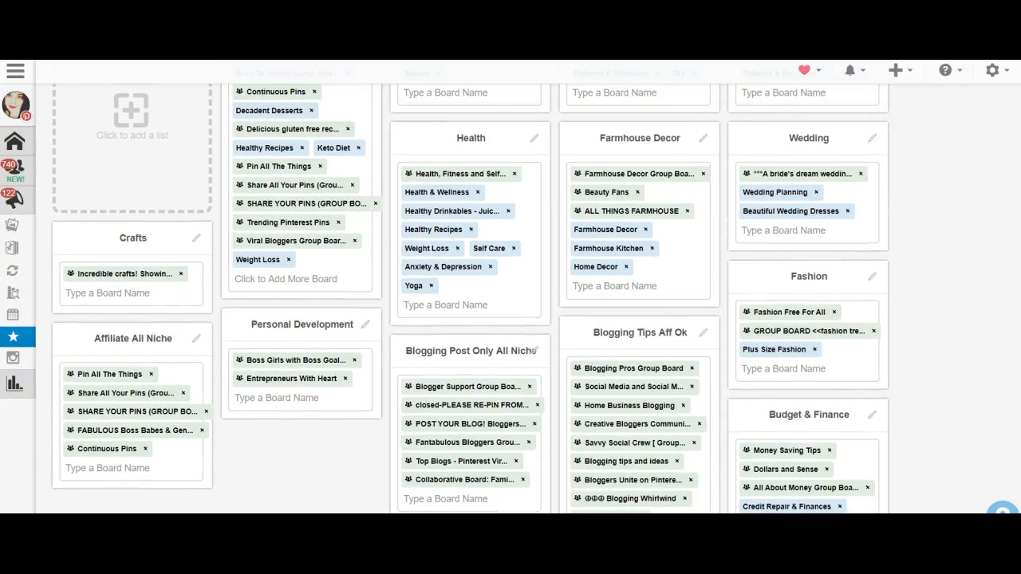
{"action": "scroll", "coordinate": [353, 417], "scroll_direction": "down", "scroll_amount": 1}
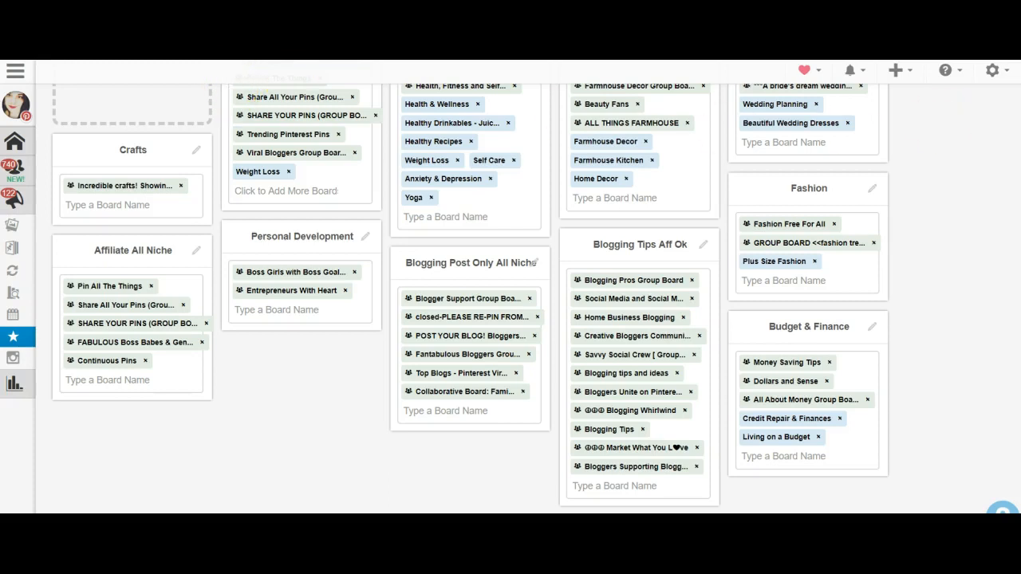
{"action": "scroll", "coordinate": [470, 298], "scroll_direction": "up", "scroll_amount": 5}
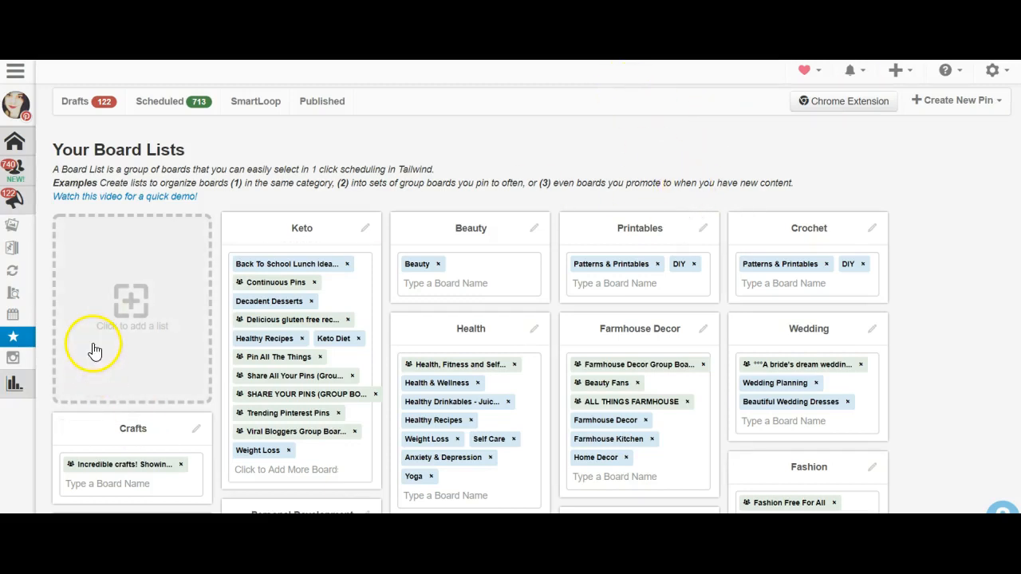
Step: Add a new board list containing the Keto Diet board and refresh the boards available to it
{"action": "left_click", "coordinate": [137, 301]}
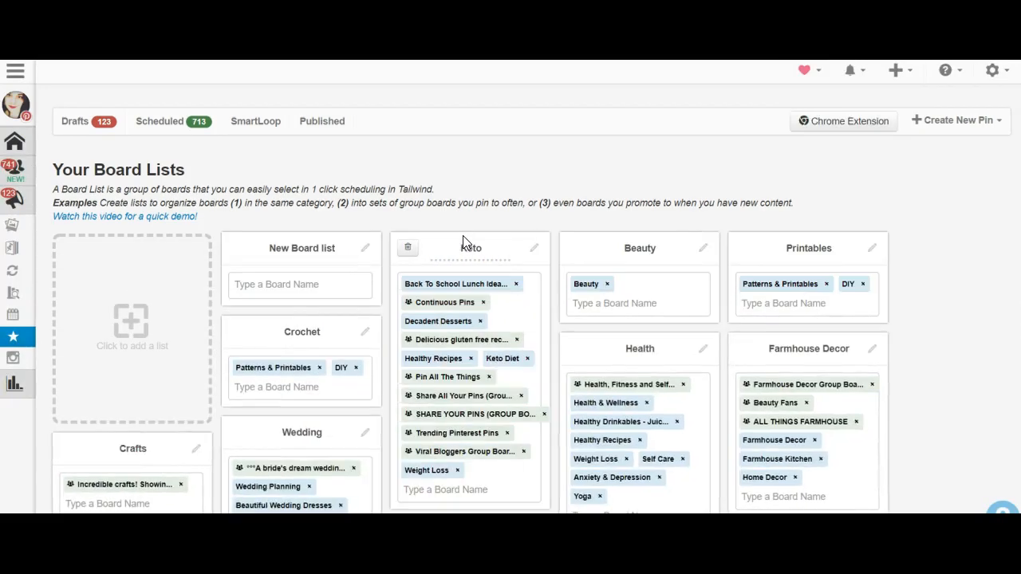
{"action": "left_click", "coordinate": [332, 284]}
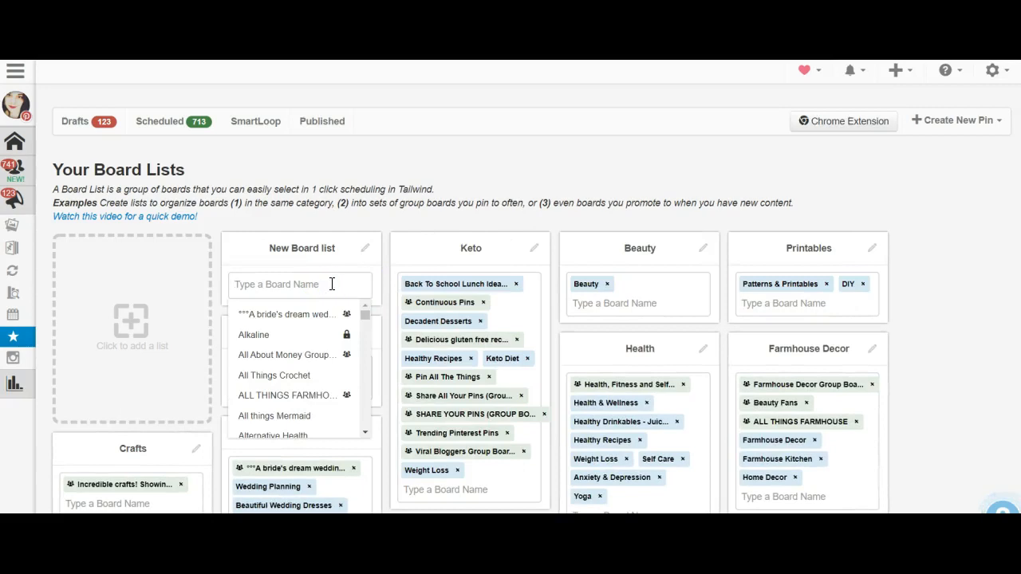
{"action": "type", "text": "Keto"}
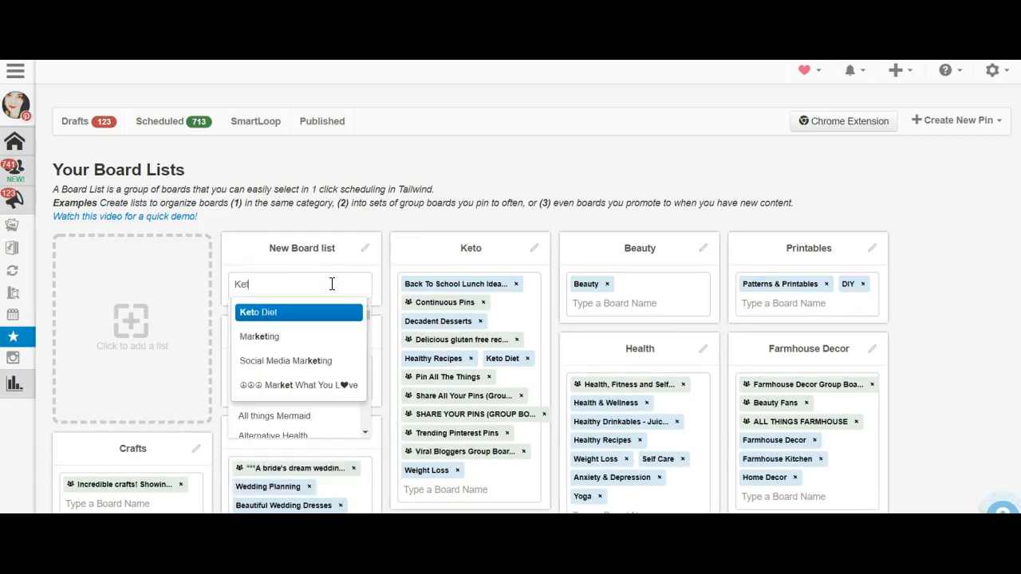
{"action": "left_click", "coordinate": [297, 309]}
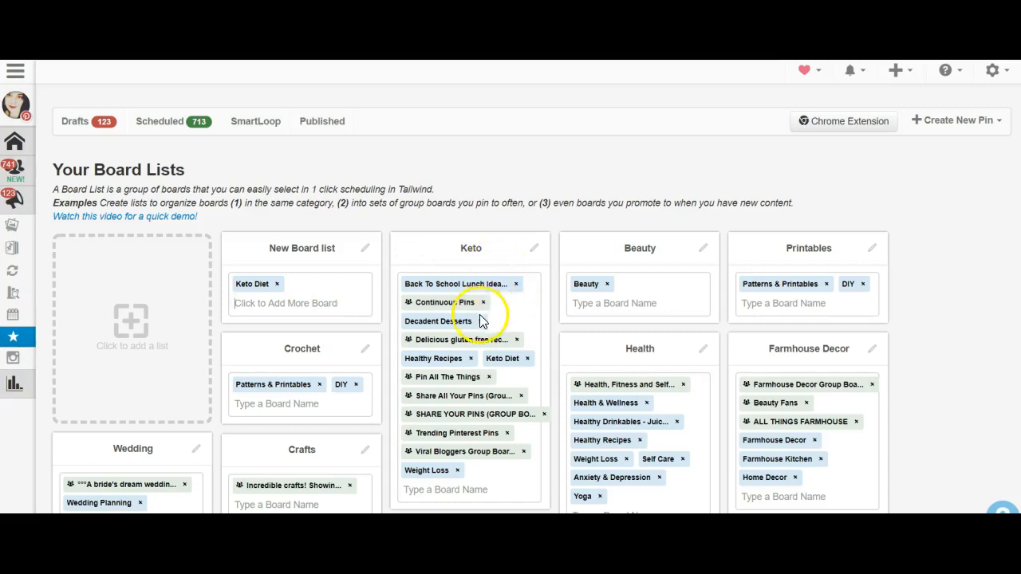
{"action": "left_click", "coordinate": [275, 305]}
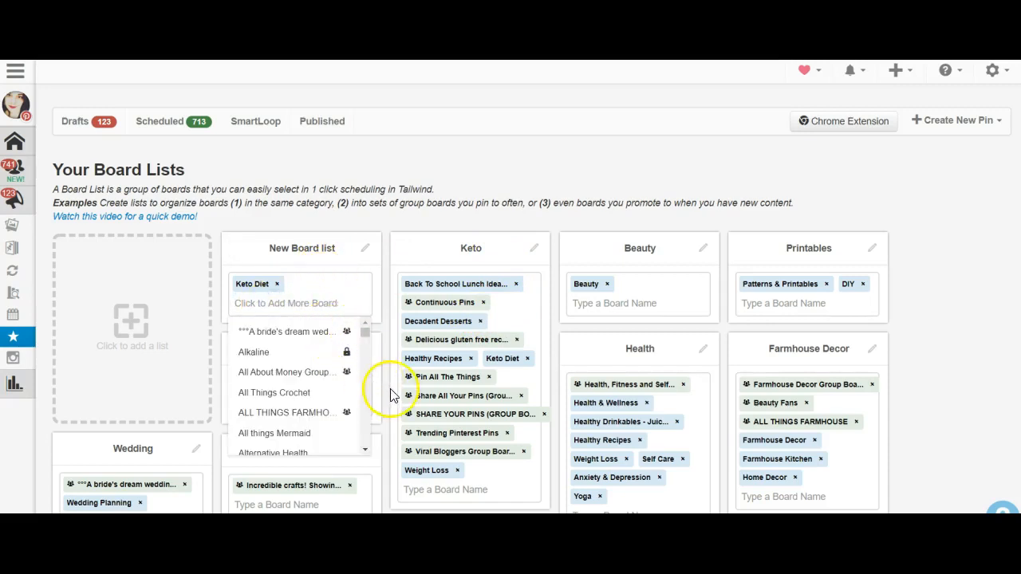
{"action": "left_click", "coordinate": [325, 260]}
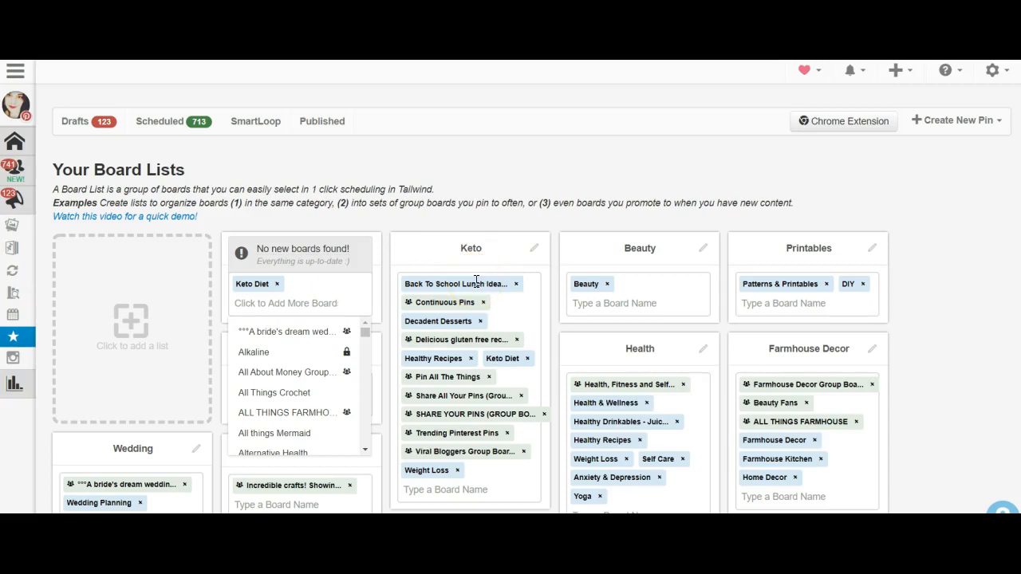
Step: Remove the Decadent Desserts board from the Keto board list
{"action": "left_click", "coordinate": [467, 309]}
{"action": "left_click", "coordinate": [469, 315]}
{"action": "left_click", "coordinate": [481, 322]}
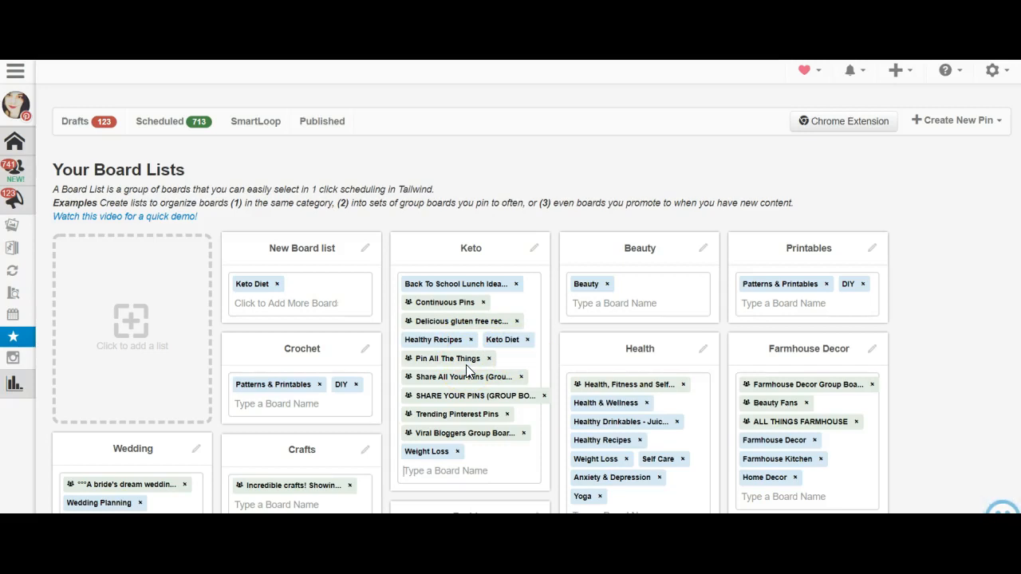
{"action": "left_click", "coordinate": [461, 468]}
{"action": "left_click", "coordinate": [461, 467]}
{"action": "left_click", "coordinate": [457, 451]}
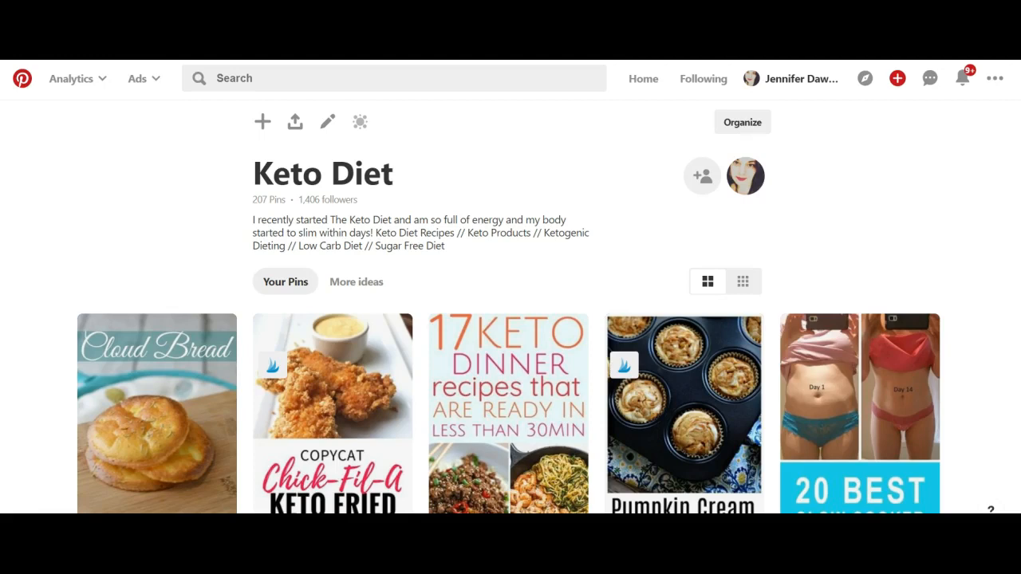
Step: Switch to the Keto Diet board on Pinterest and open the Skinny Syrups pumpkin spice pin in a maximized Tailwind scheduling window
{"action": "scroll", "coordinate": [511, 311], "scroll_direction": "down", "scroll_amount": 10}
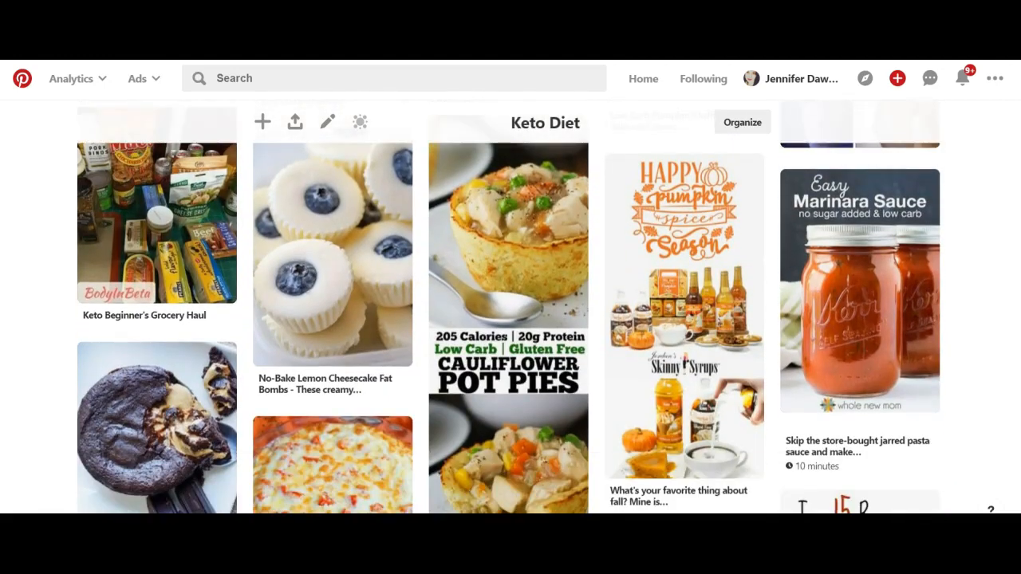
{"action": "mouse_move", "coordinate": [722, 212]}
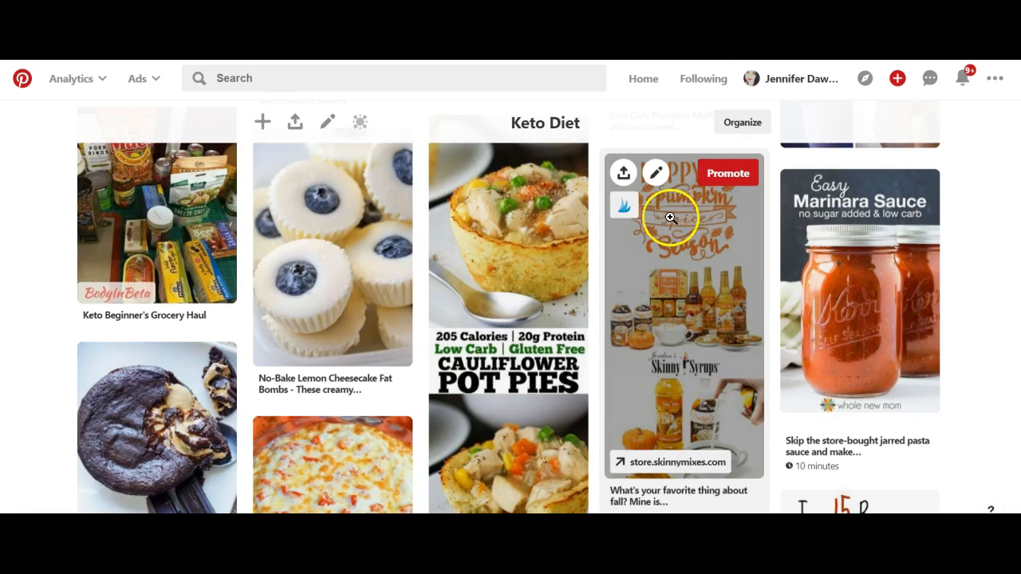
{"action": "left_click", "coordinate": [626, 209]}
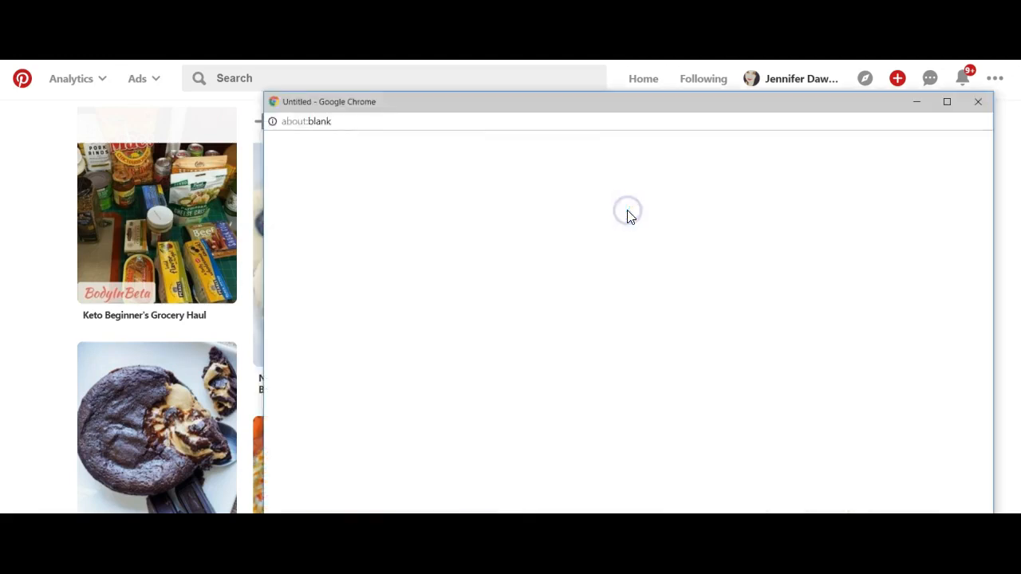
{"action": "left_click", "coordinate": [947, 104]}
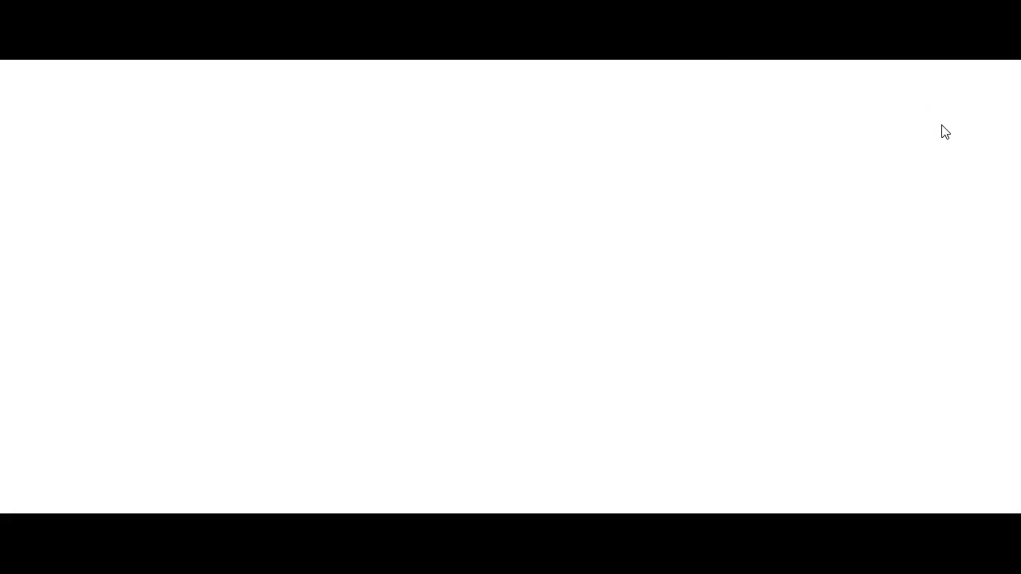
Step: Assign the Keto board list to the pumpkin spice pin draft
{"action": "scroll", "coordinate": [510, 288], "scroll_direction": "down", "scroll_amount": 1}
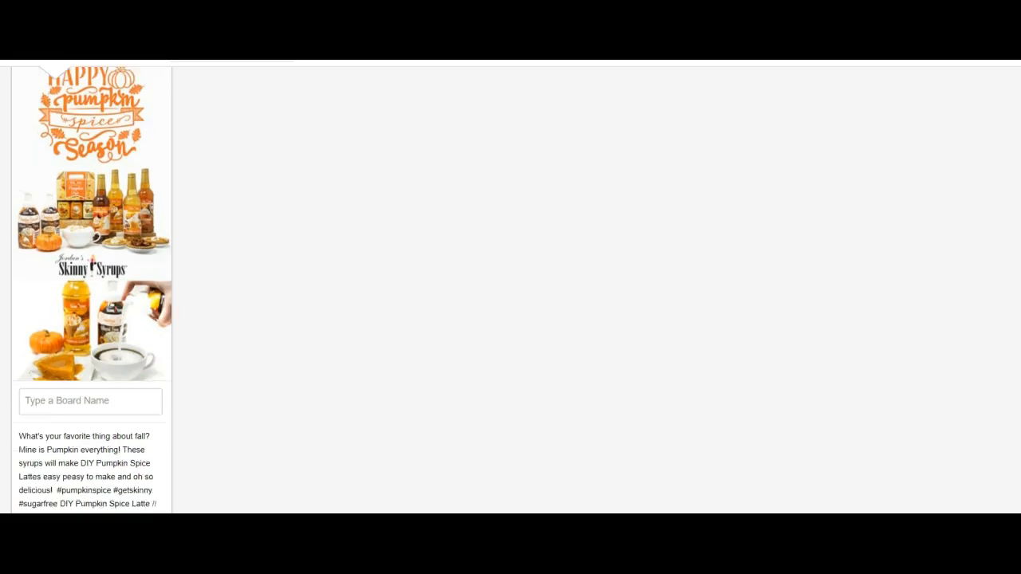
{"action": "scroll", "coordinate": [766, 339], "scroll_direction": "down", "scroll_amount": 2}
{"action": "left_click", "coordinate": [89, 260]}
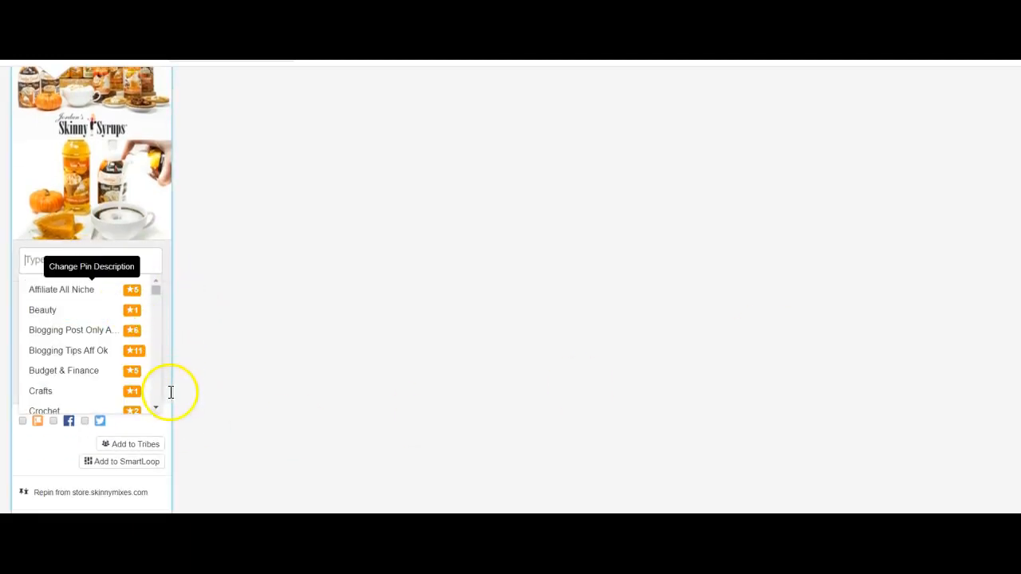
{"action": "left_click", "coordinate": [156, 408]}
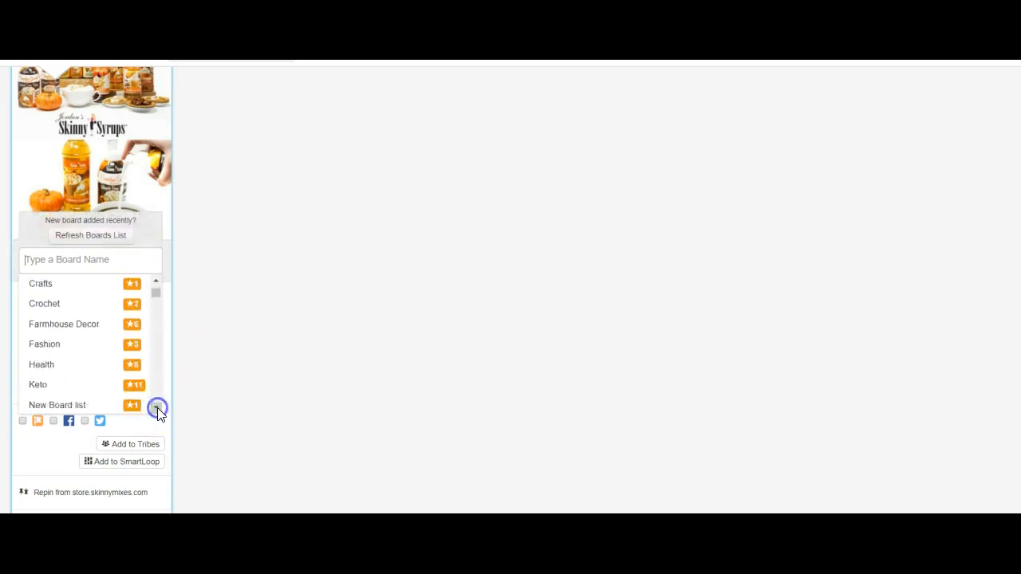
{"action": "left_click", "coordinate": [156, 407]}
{"action": "left_click", "coordinate": [42, 358]}
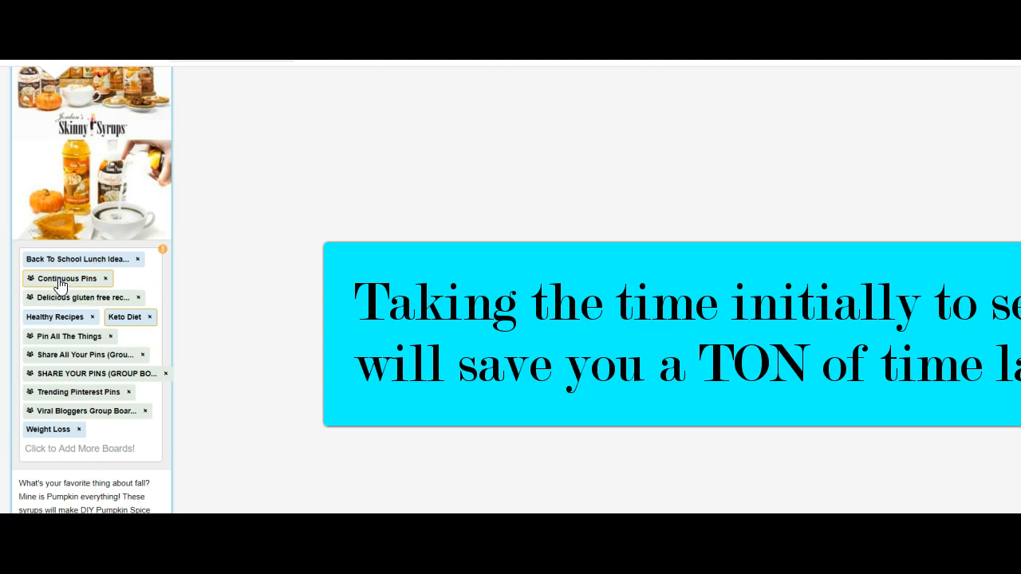
Step: Remove the Continuous Pins and Keto Diet boards from the pin draft and enable sharing it to Twitter
{"action": "left_click", "coordinate": [104, 280]}
{"action": "left_click", "coordinate": [148, 296]}
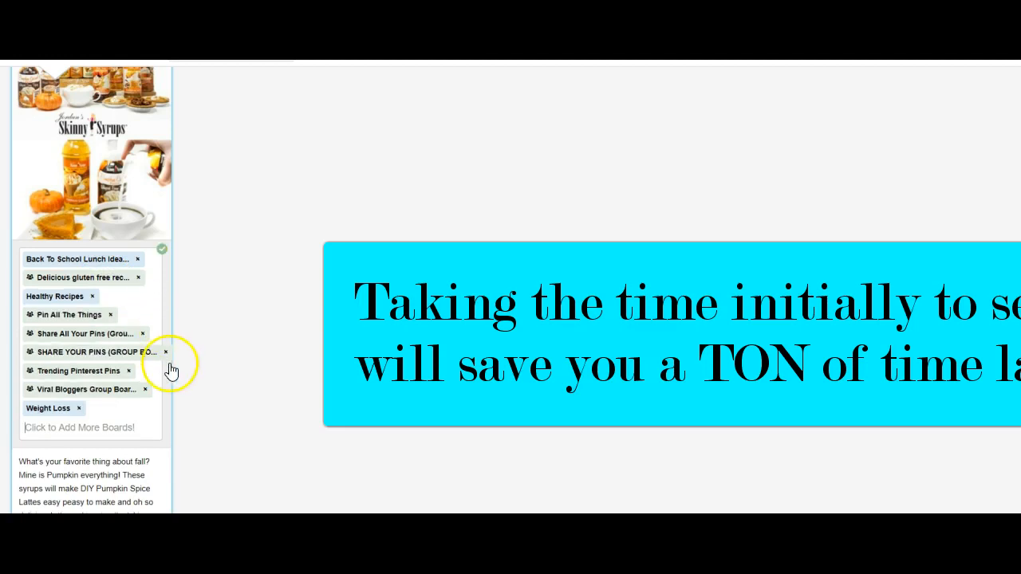
{"action": "scroll", "coordinate": [242, 419], "scroll_direction": "down", "scroll_amount": 3}
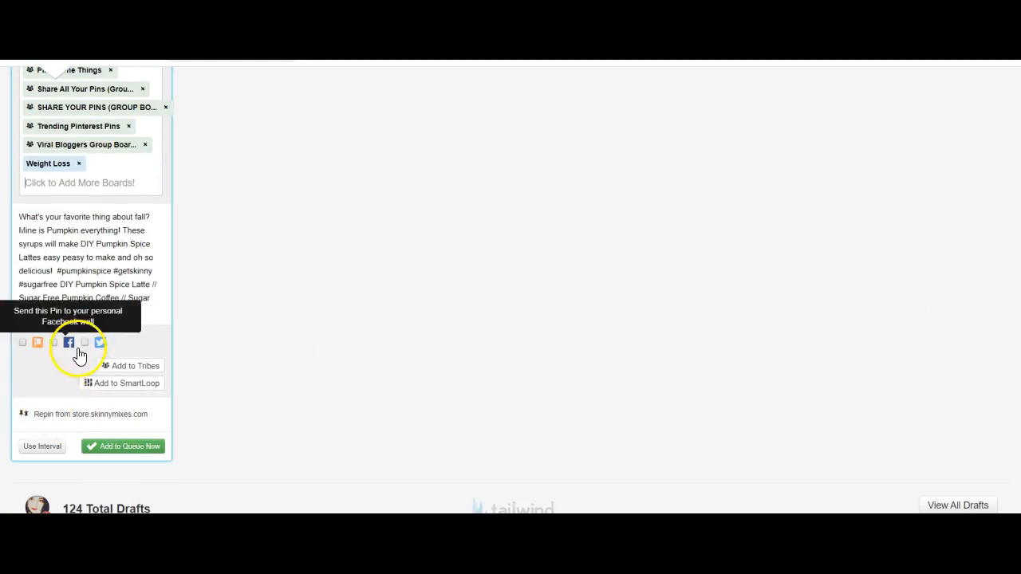
{"action": "left_click", "coordinate": [85, 342]}
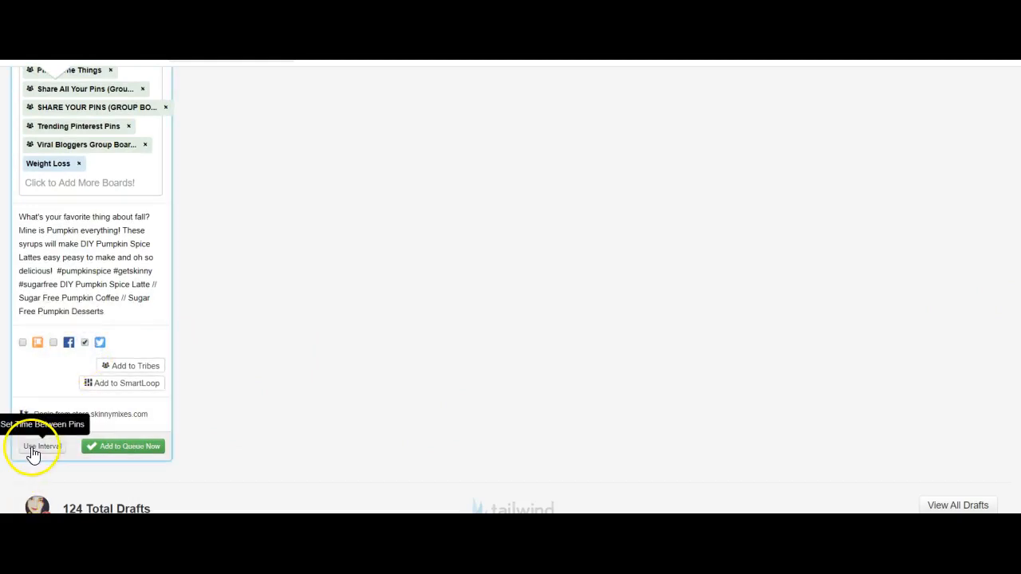
Step: Set an Optimized interval for the pin with one day between pins, starting Sep 11, 2018 at 7:00 PM
{"action": "left_click", "coordinate": [32, 453]}
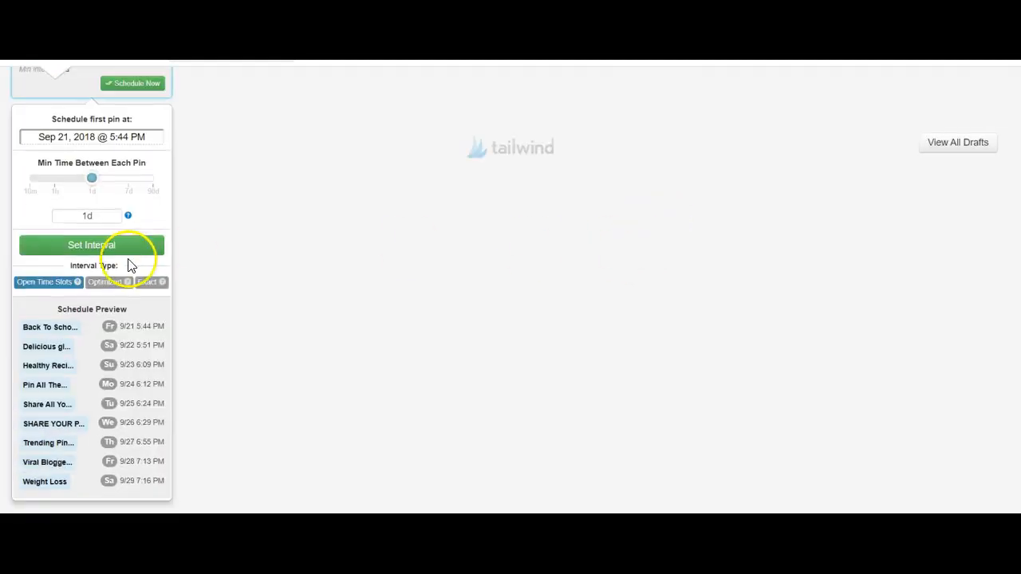
{"action": "left_click", "coordinate": [102, 289]}
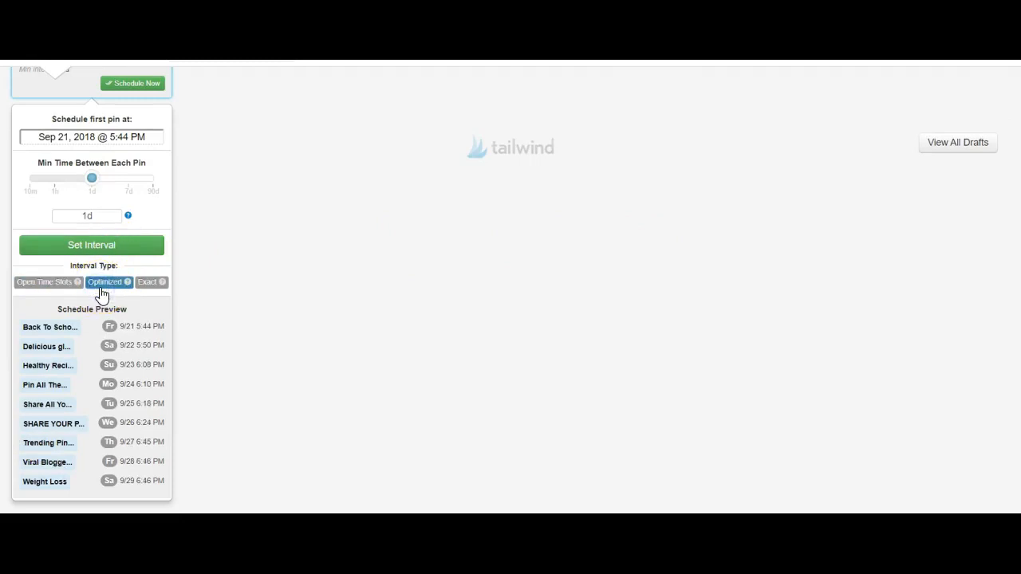
{"action": "left_click", "coordinate": [131, 150]}
{"action": "left_click", "coordinate": [78, 140]}
{"action": "left_click", "coordinate": [80, 139]}
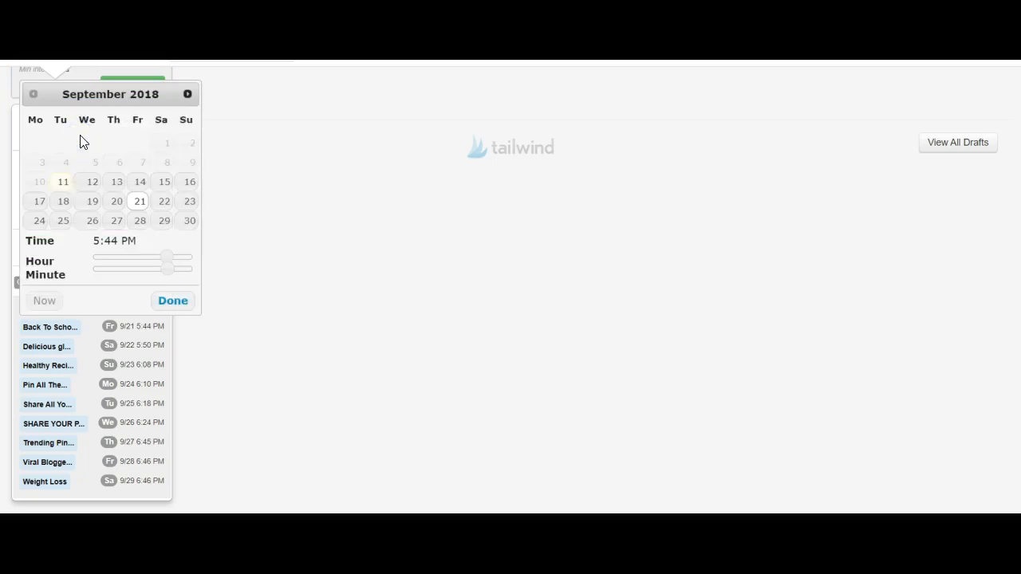
{"action": "left_click", "coordinate": [63, 186]}
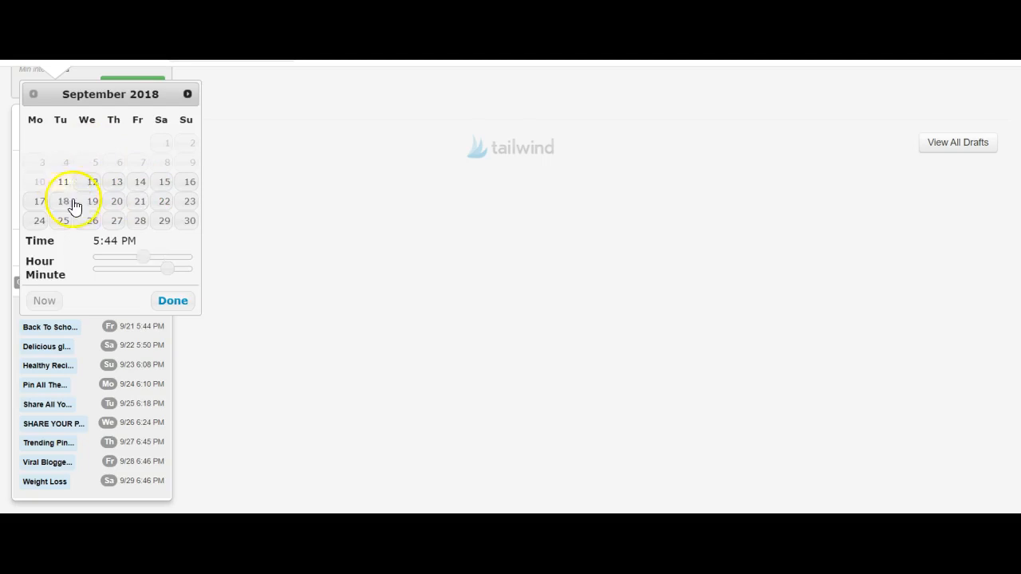
{"action": "mouse_move", "coordinate": [172, 269]}
{"action": "left_mouse_down"}
{"action": "mouse_move", "coordinate": [119, 284]}
{"action": "mouse_move", "coordinate": [107, 276]}
{"action": "mouse_move", "coordinate": [159, 262]}
{"action": "left_mouse_up"}
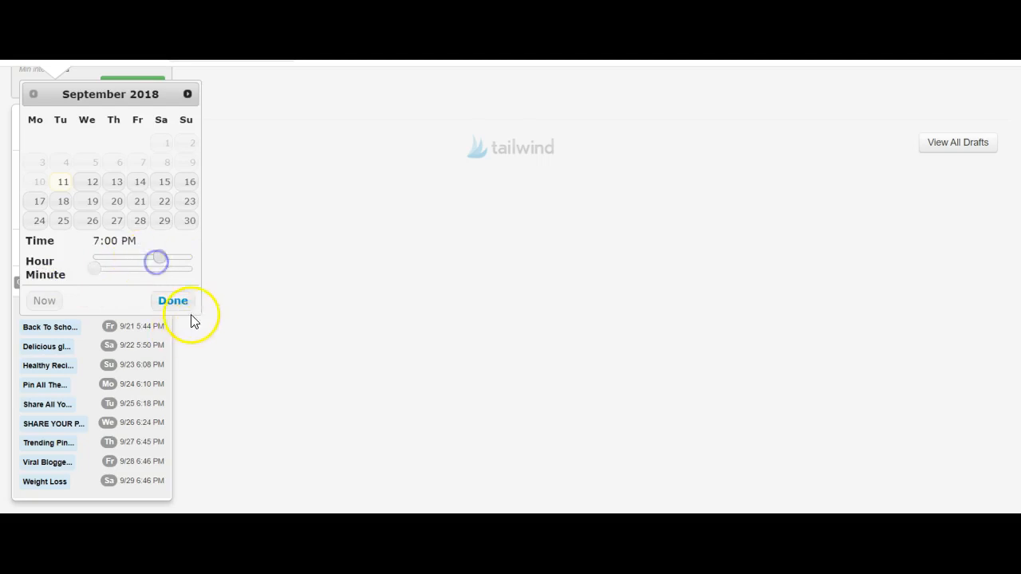
{"action": "left_click", "coordinate": [184, 304]}
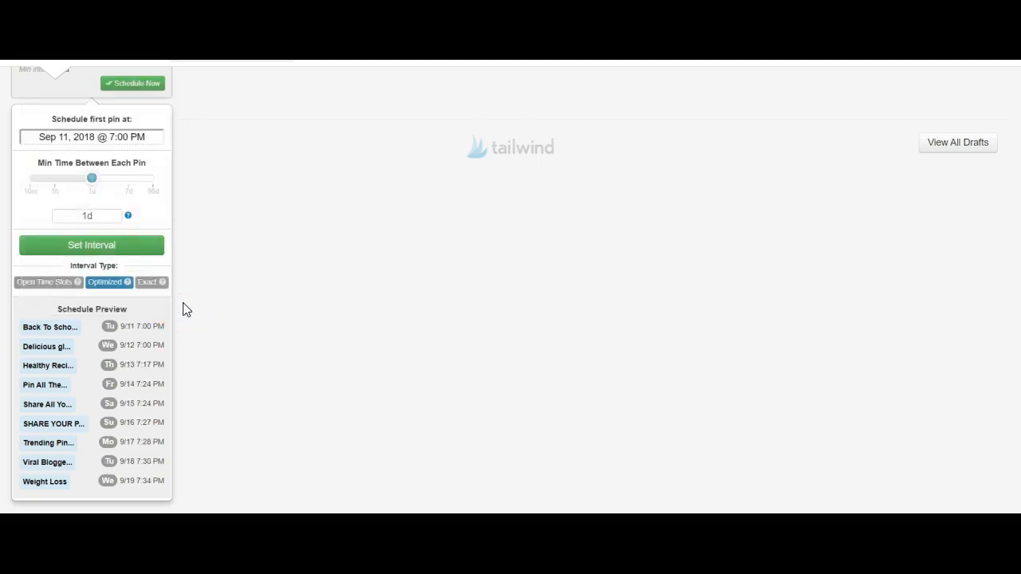
{"action": "left_click", "coordinate": [98, 246]}
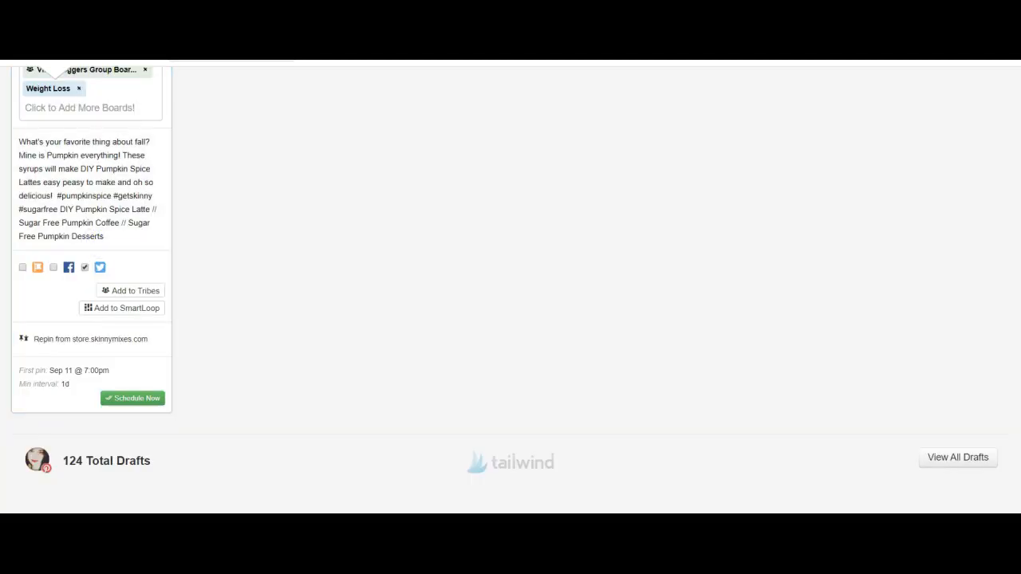
Step: Review the pin draft's boards and settings and schedule it
{"action": "left_click_drag", "start_coordinate": [1019, 298], "coordinate": [1017, 232]}
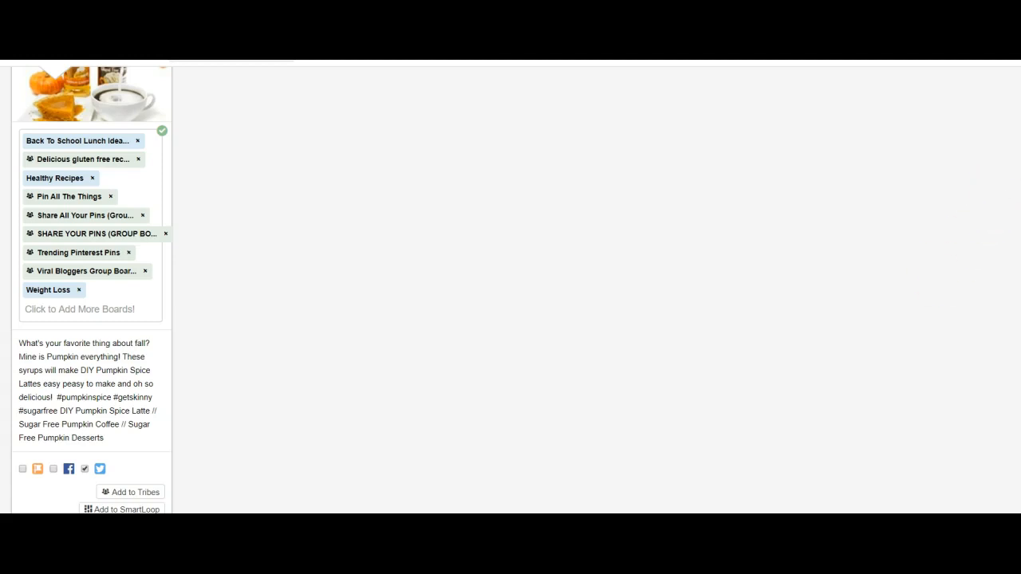
{"action": "scroll", "coordinate": [1003, 200], "scroll_direction": "down", "scroll_amount": 3}
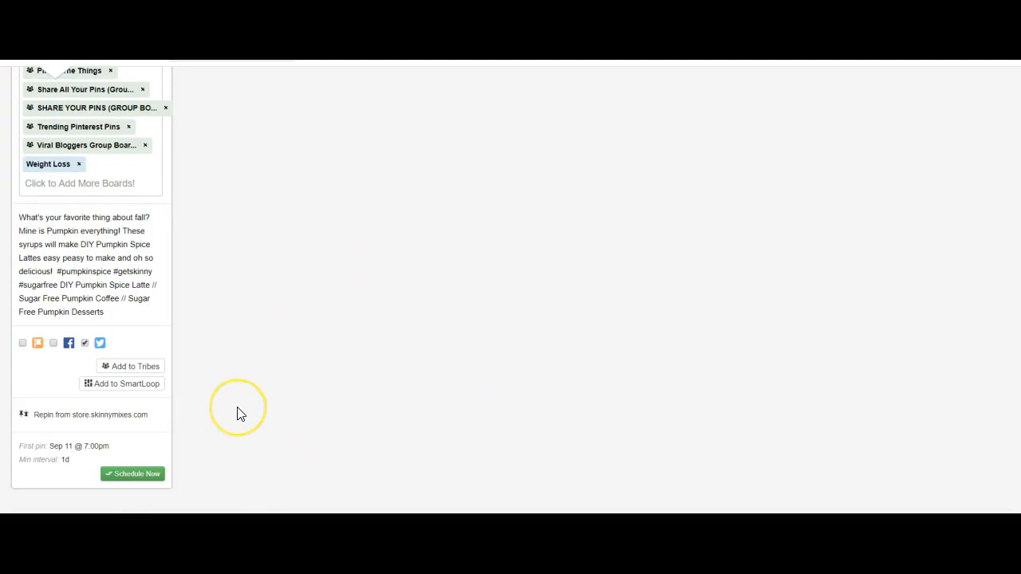
{"action": "left_click", "coordinate": [145, 479]}
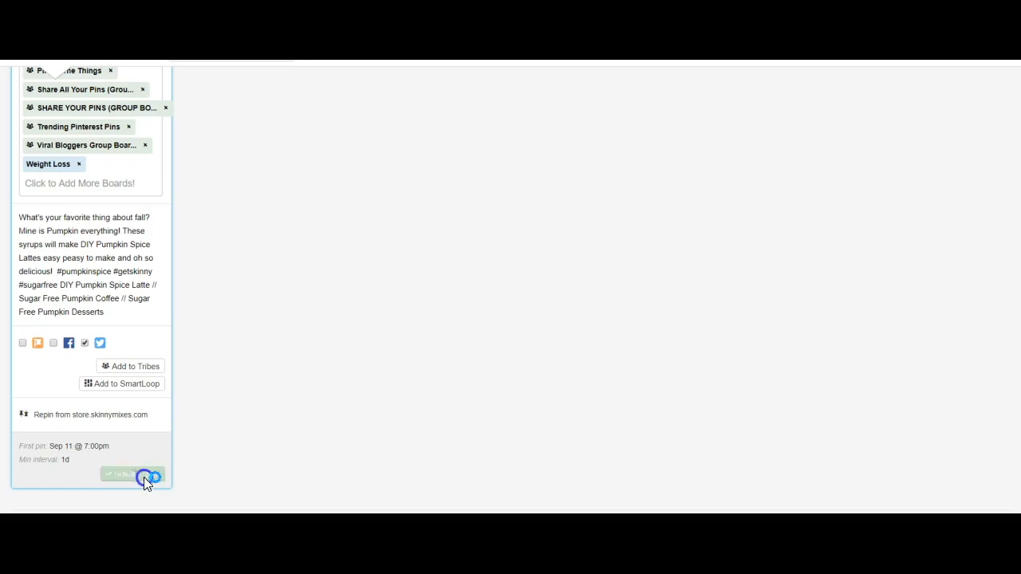